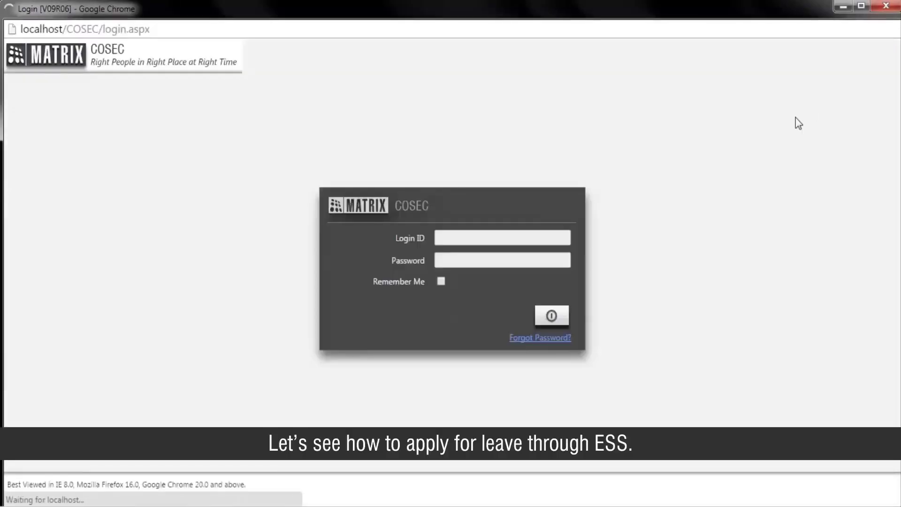
- Log in to COSEC ESS with login ID 111 and the account password
{"action": "type", "text": "111"}
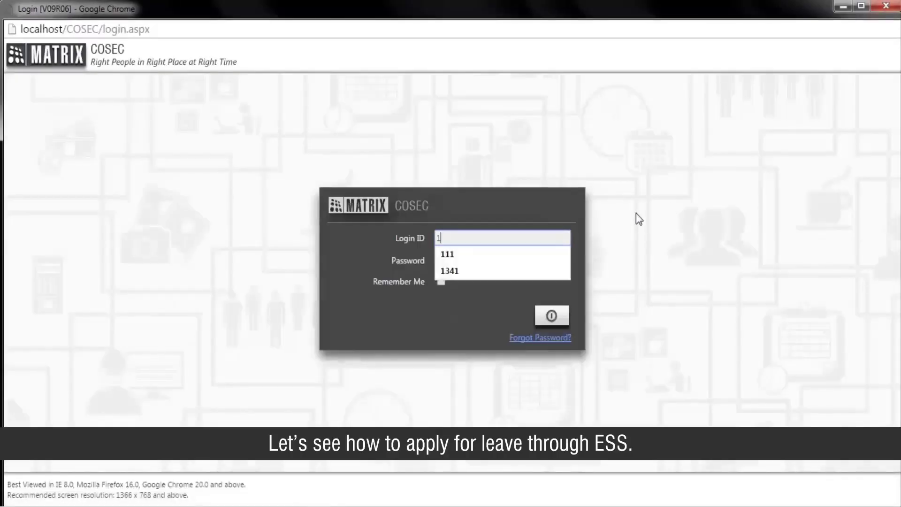
{"action": "left_click", "coordinate": [549, 253]}
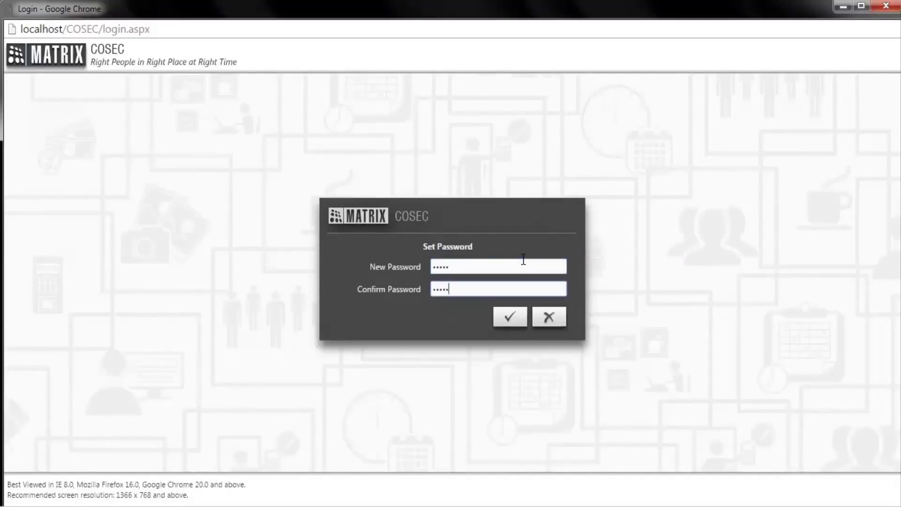
{"action": "type", "text": "111"}
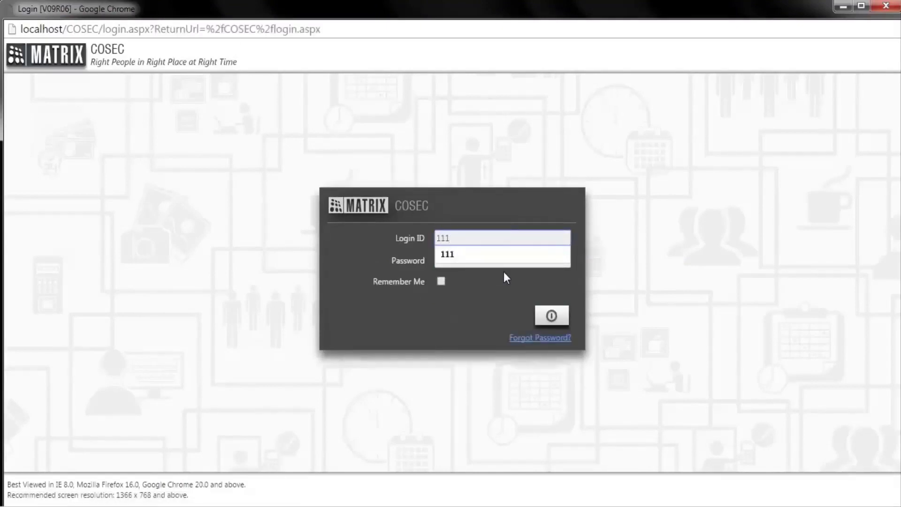
{"action": "key", "text": "Tab"}
{"action": "type", "text": "1234"}
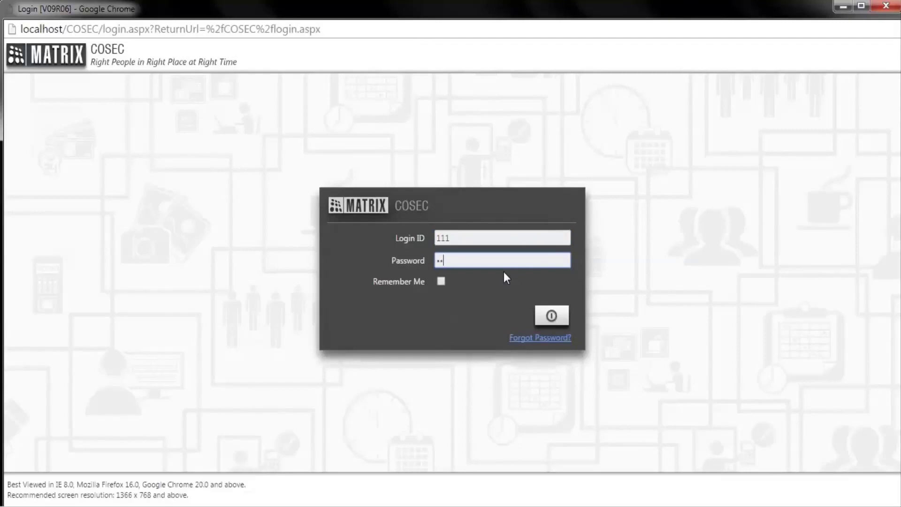
{"action": "type", "text": "5"}
{"action": "key", "text": "Return"}
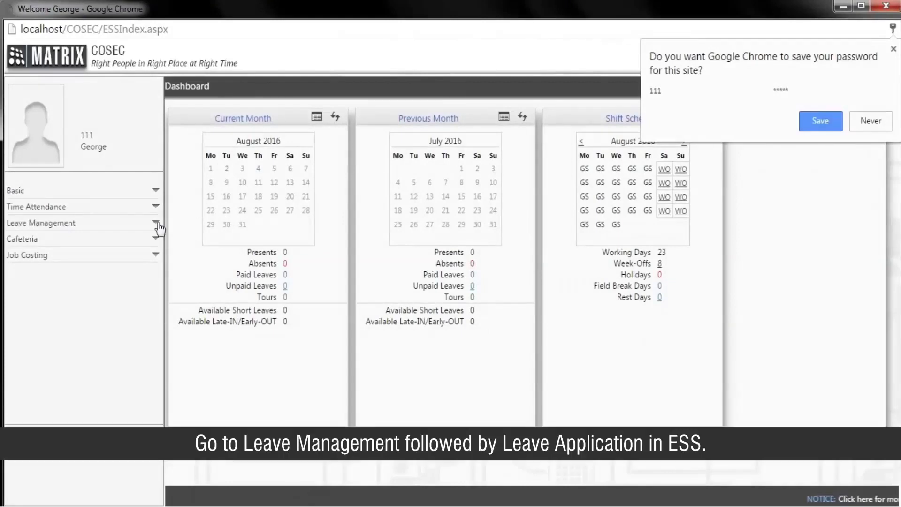
- Start a new application from Leave Management > Leave Application
{"action": "left_click", "coordinate": [106, 224]}
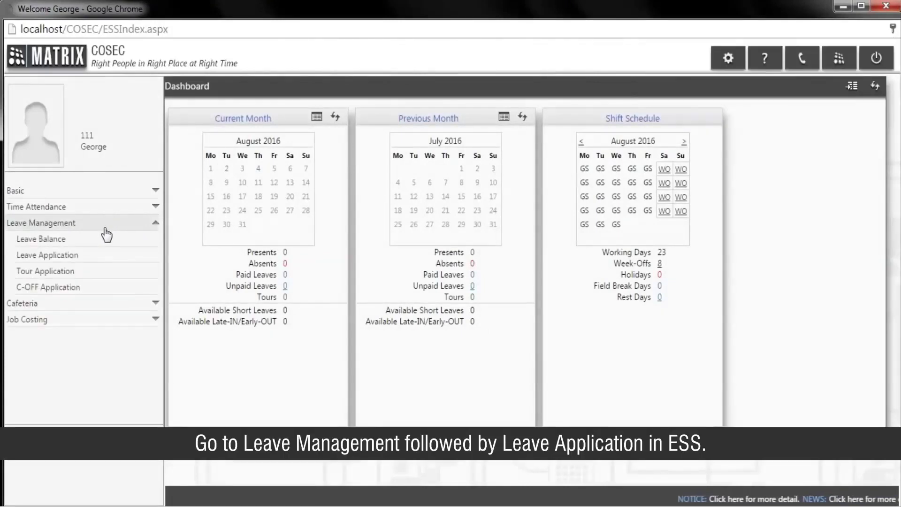
{"action": "left_click", "coordinate": [110, 260]}
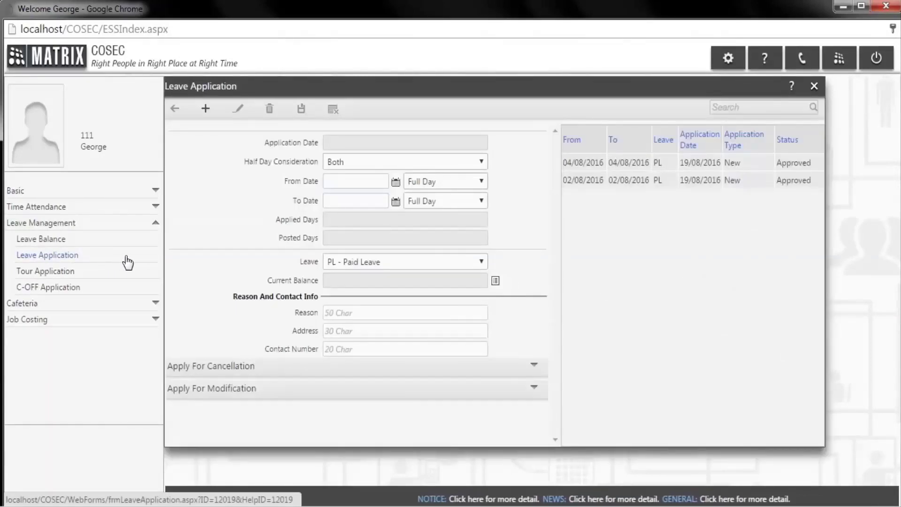
{"action": "left_click", "coordinate": [207, 113]}
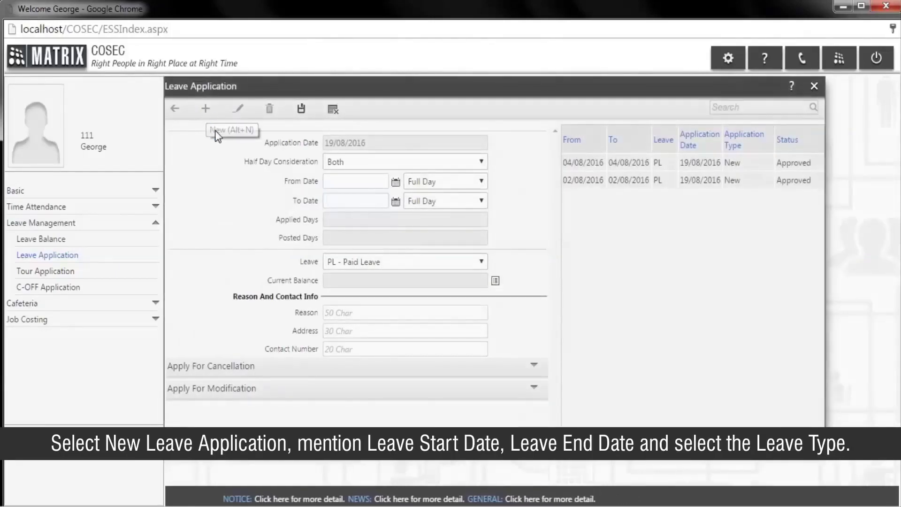
- Set the leave from 08/08/2016 to 09/08/2016 as PL - Paid Leave
{"action": "left_click", "coordinate": [395, 183]}
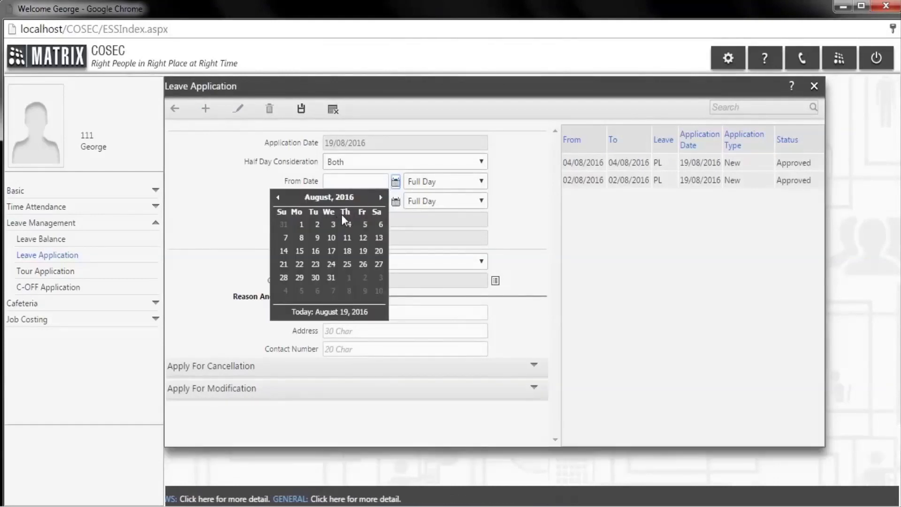
{"action": "left_click", "coordinate": [301, 238]}
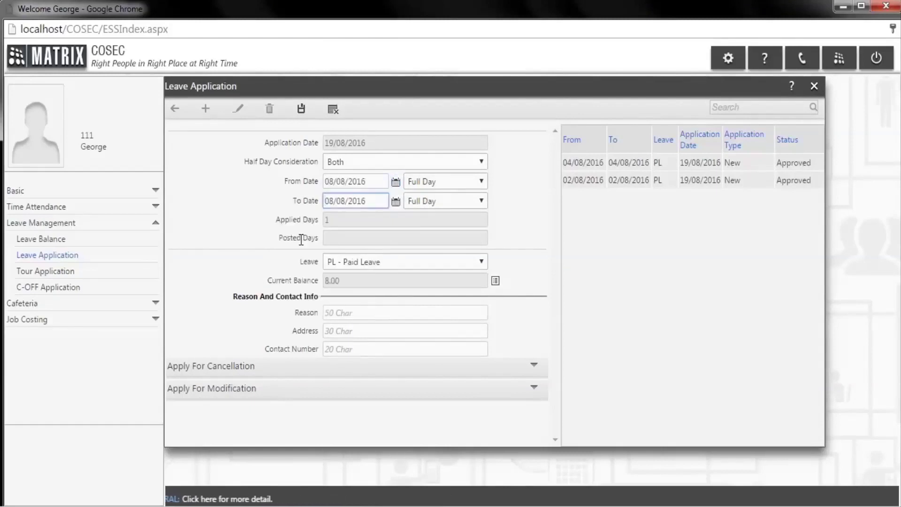
{"action": "left_click", "coordinate": [396, 202]}
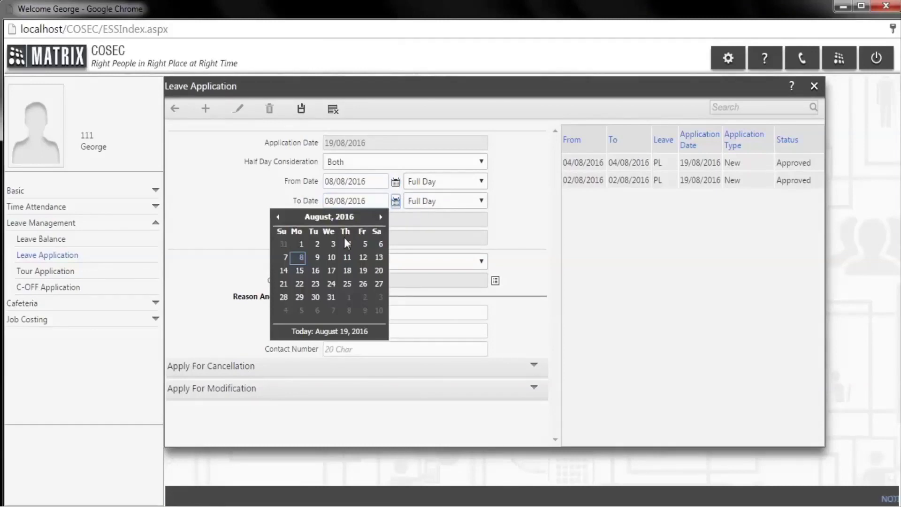
{"action": "left_click", "coordinate": [318, 259]}
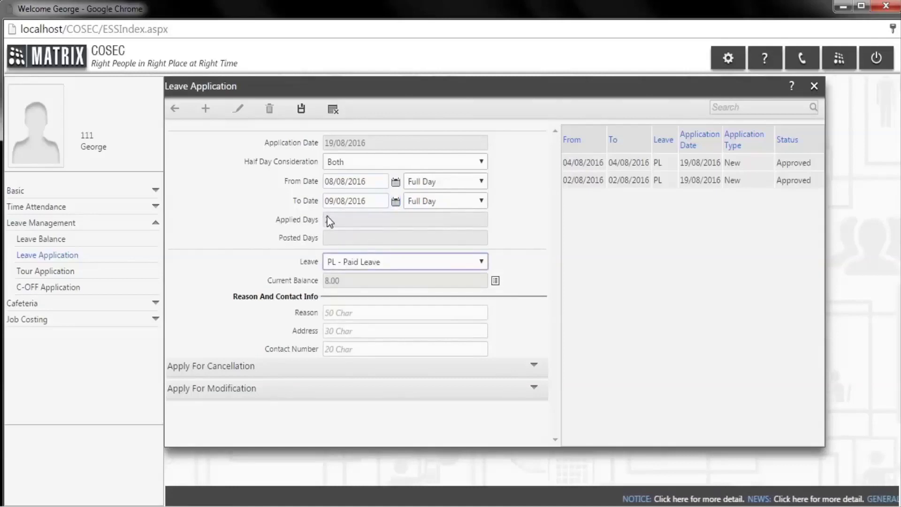
{"action": "left_click", "coordinate": [379, 262]}
{"action": "left_click", "coordinate": [379, 261]}
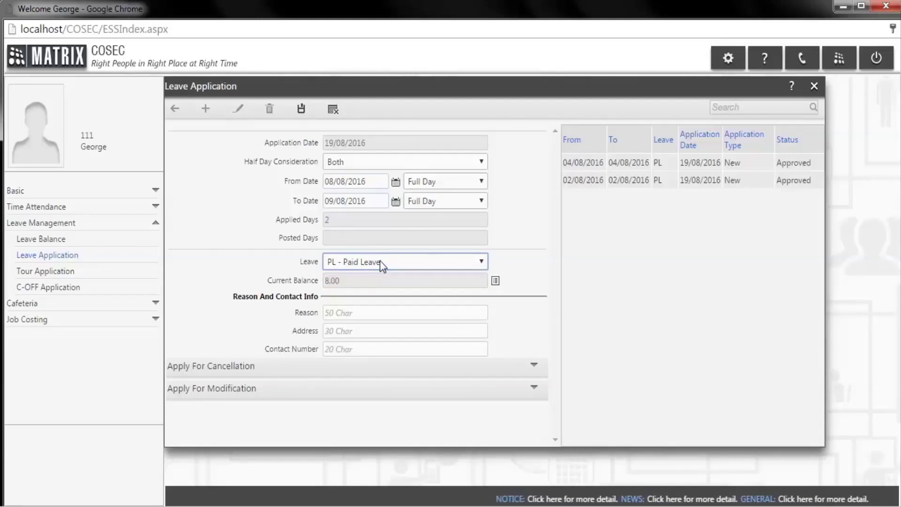
- Enter reason 'sickness', a leave address and contact number, then save the application
{"action": "left_click", "coordinate": [366, 311]}
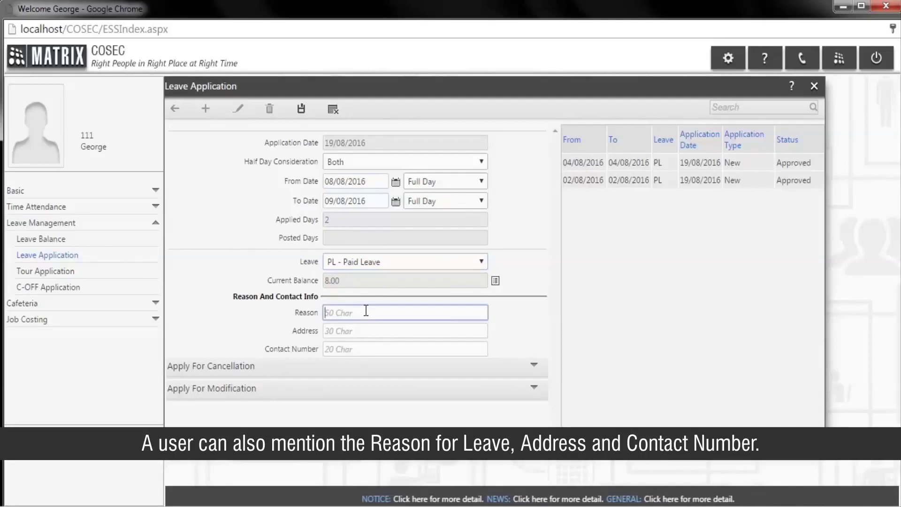
{"action": "type", "text": "si"}
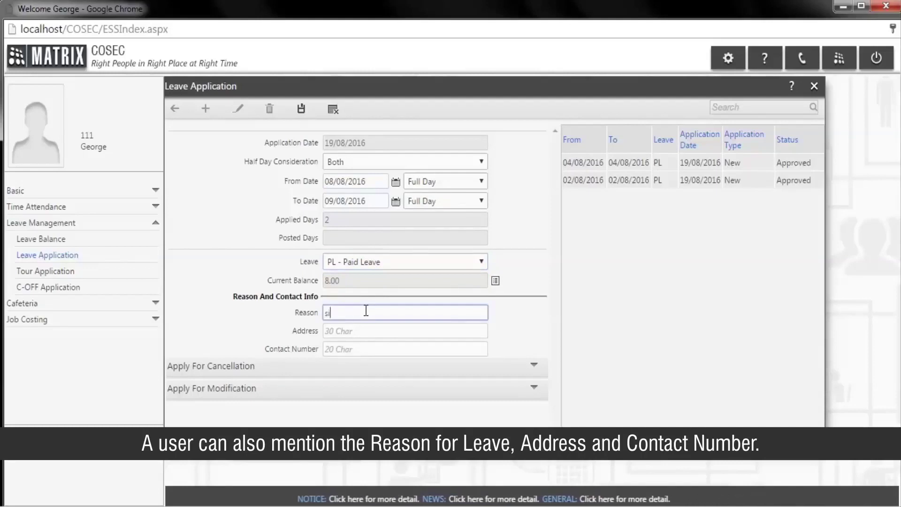
{"action": "type", "text": "ckness"}
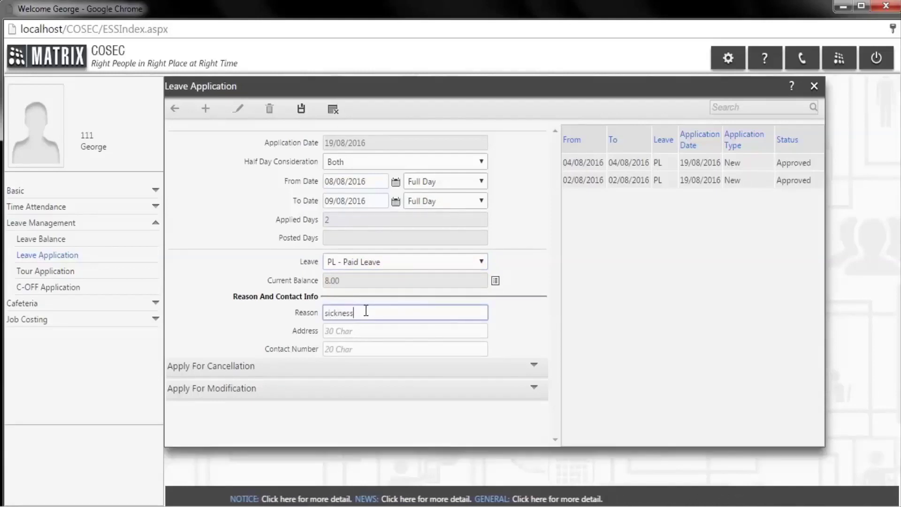
{"action": "left_click", "coordinate": [349, 329]}
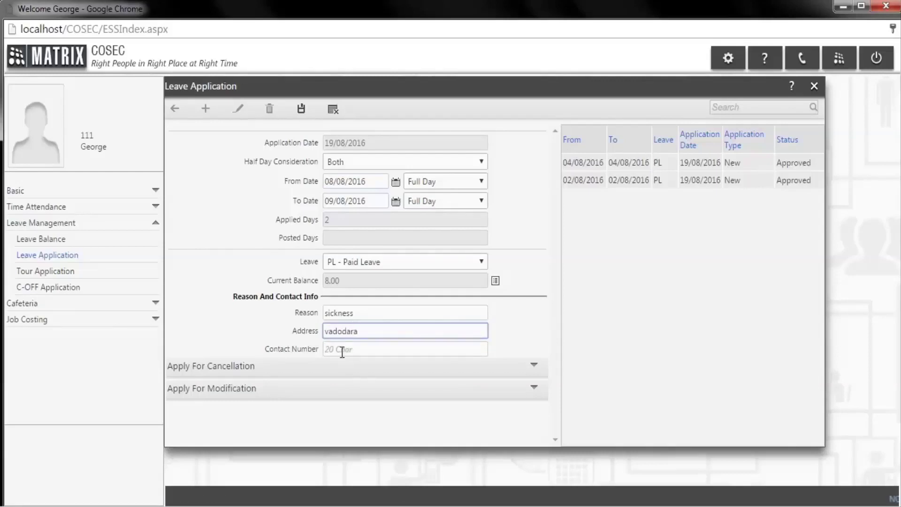
{"action": "left_click", "coordinate": [344, 349]}
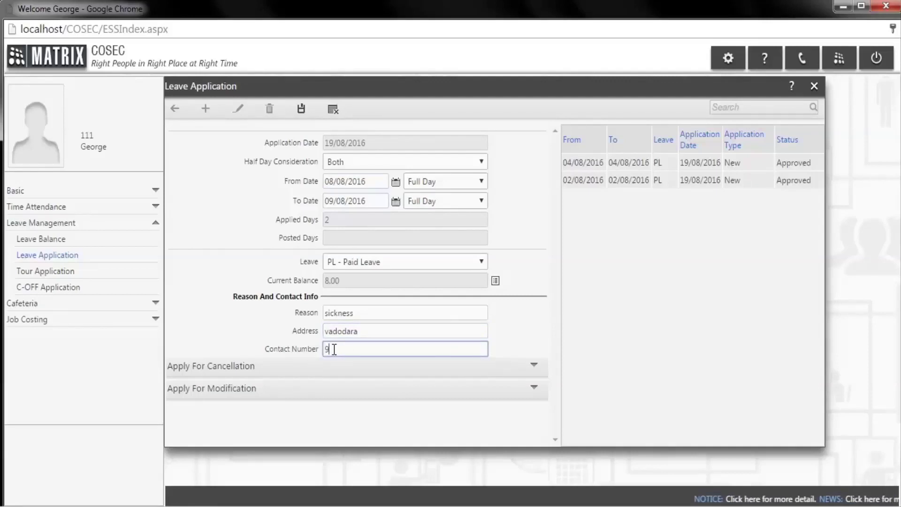
{"action": "type", "text": "9696969696"}
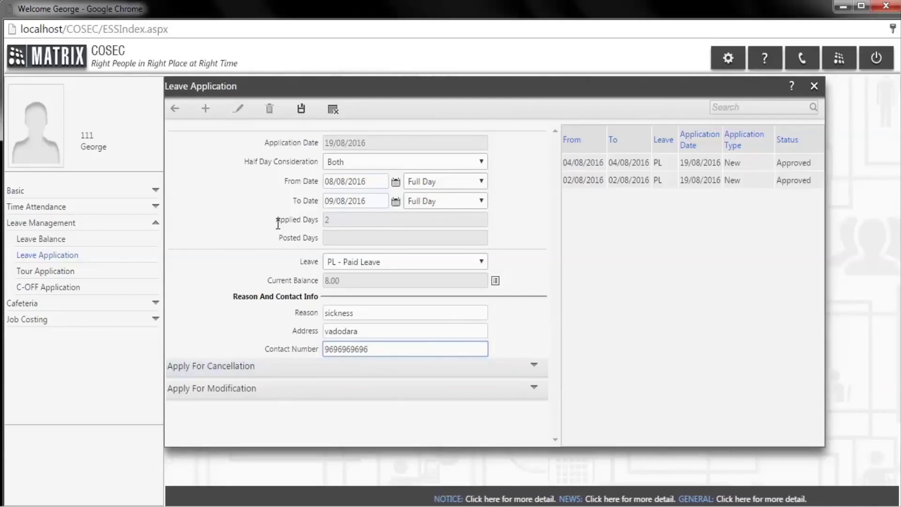
{"action": "left_click", "coordinate": [304, 115]}
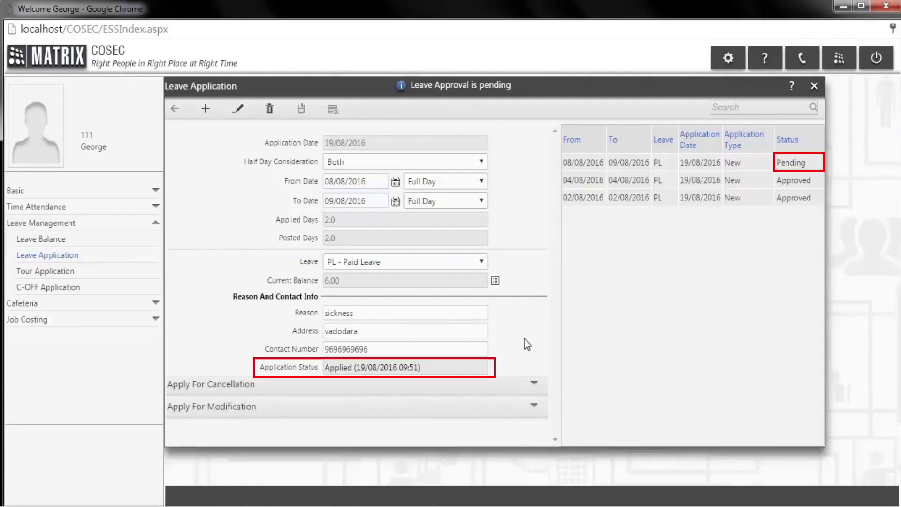
- Apply for cancellation of the approved 02/08/2016 paid leave with reason 'worked'
{"action": "left_click", "coordinate": [525, 387]}
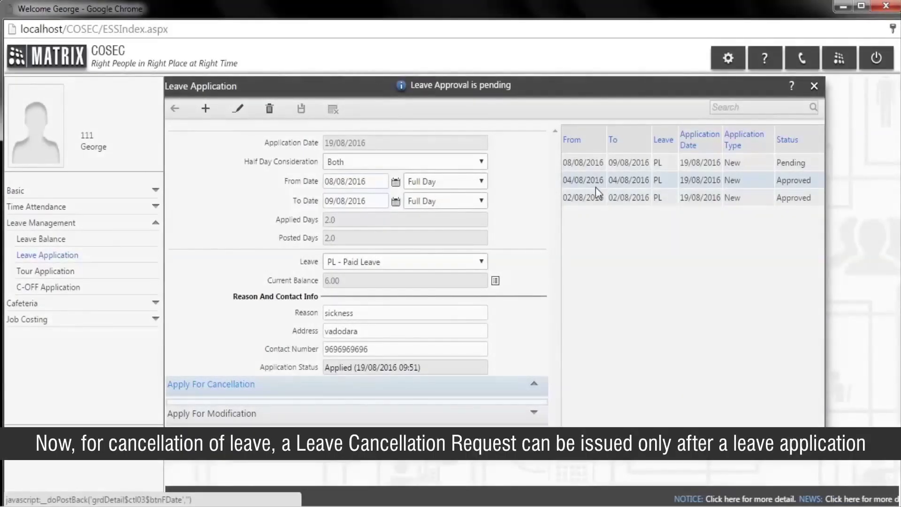
{"action": "left_click", "coordinate": [598, 200]}
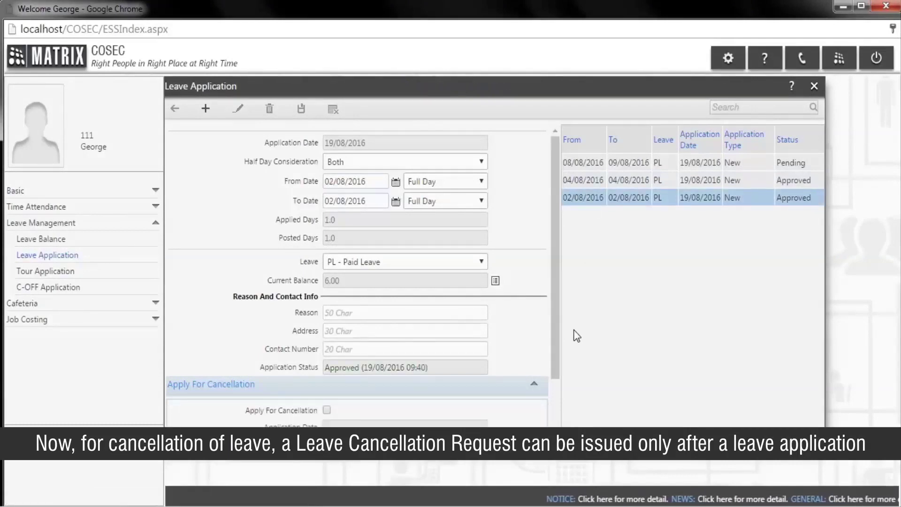
{"action": "scroll", "coordinate": [560, 417], "scroll_direction": "down", "scroll_amount": 2}
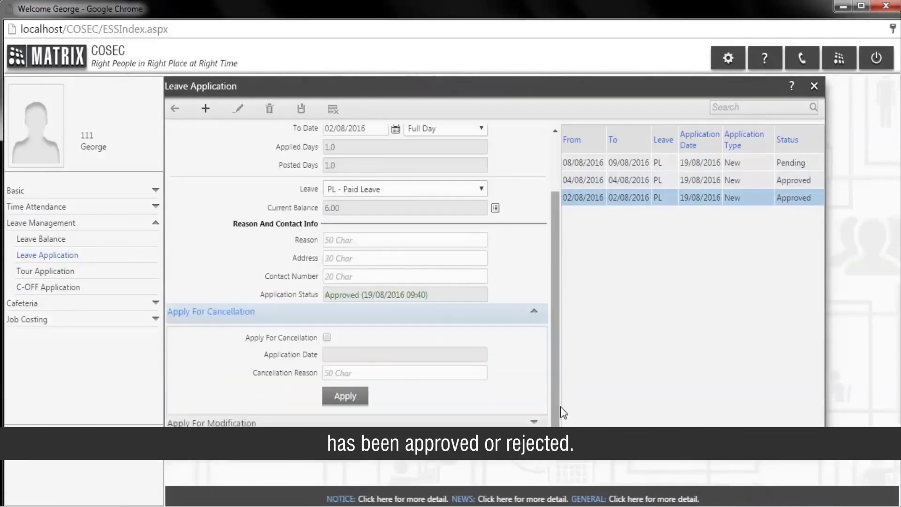
{"action": "left_click", "coordinate": [328, 337]}
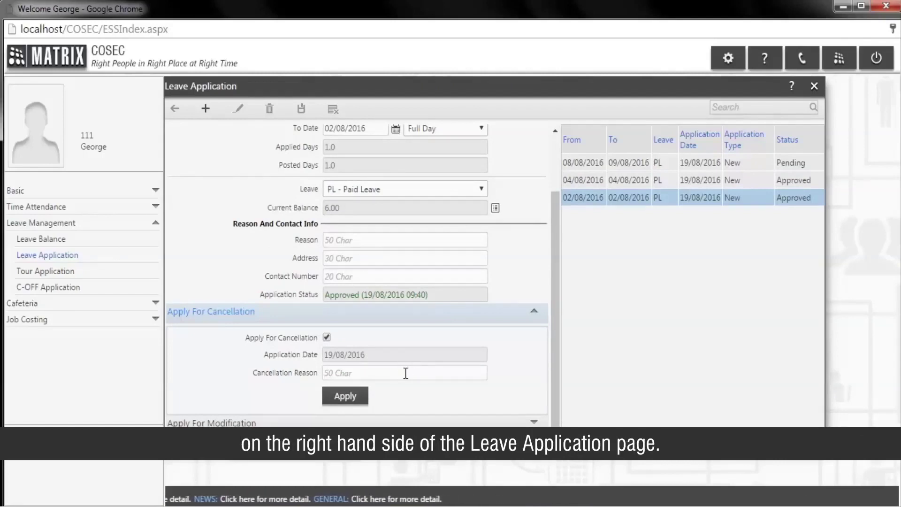
{"action": "left_click", "coordinate": [385, 378]}
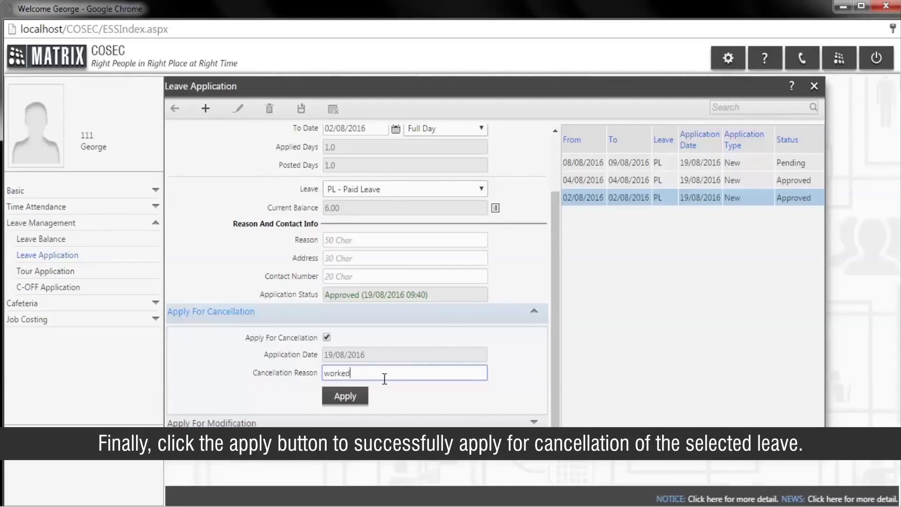
{"action": "left_click", "coordinate": [352, 397]}
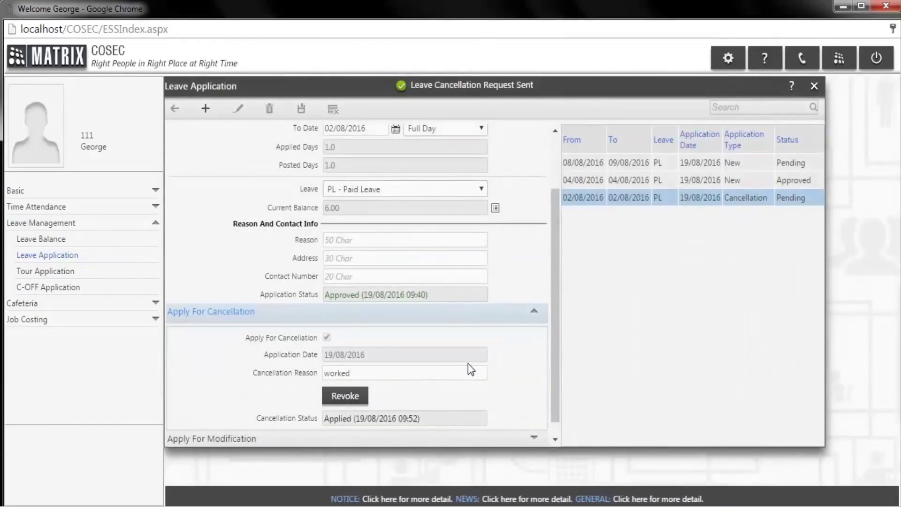
{"action": "scroll", "coordinate": [469, 370], "scroll_direction": "down", "scroll_amount": 1}
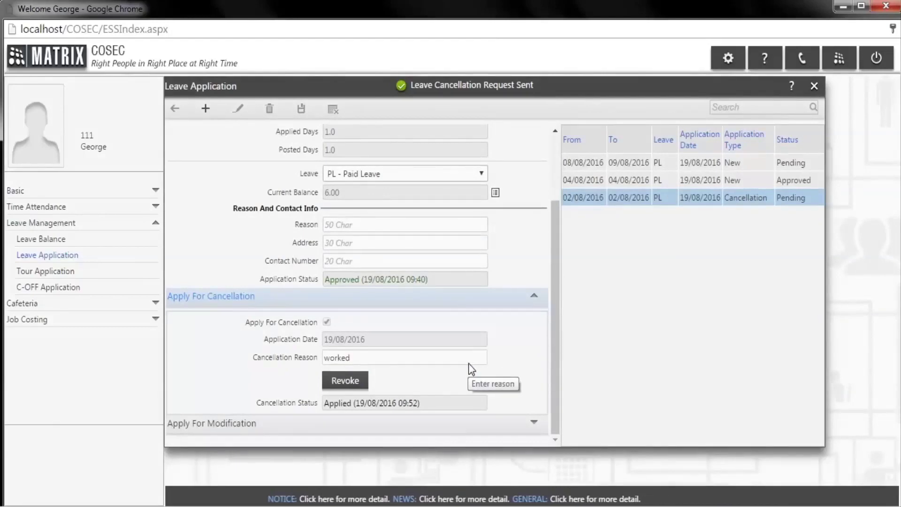
{"action": "scroll", "coordinate": [499, 391], "scroll_direction": "up", "scroll_amount": 3}
{"action": "scroll", "coordinate": [499, 390], "scroll_direction": "down", "scroll_amount": 3}
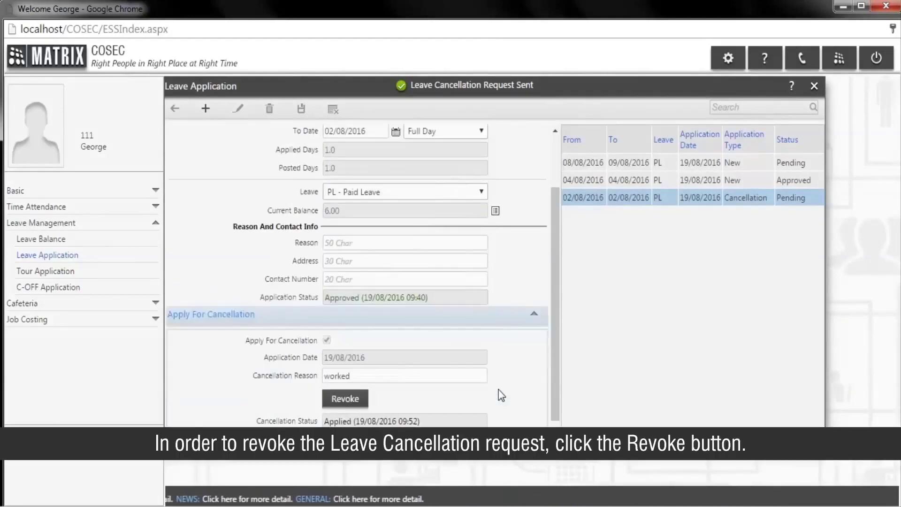
- Revoke the pending cancellation request for the 02/08/2016 leave
{"action": "left_click", "coordinate": [340, 401]}
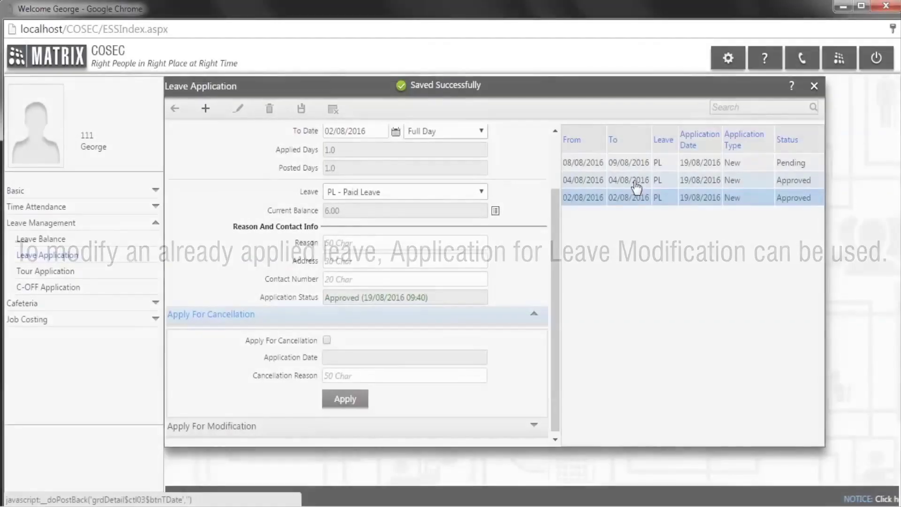
- Tick Apply For Modification on the 04/08/2016 leave, keeping both halves covered
{"action": "scroll", "coordinate": [470, 381], "scroll_direction": "down", "scroll_amount": 1}
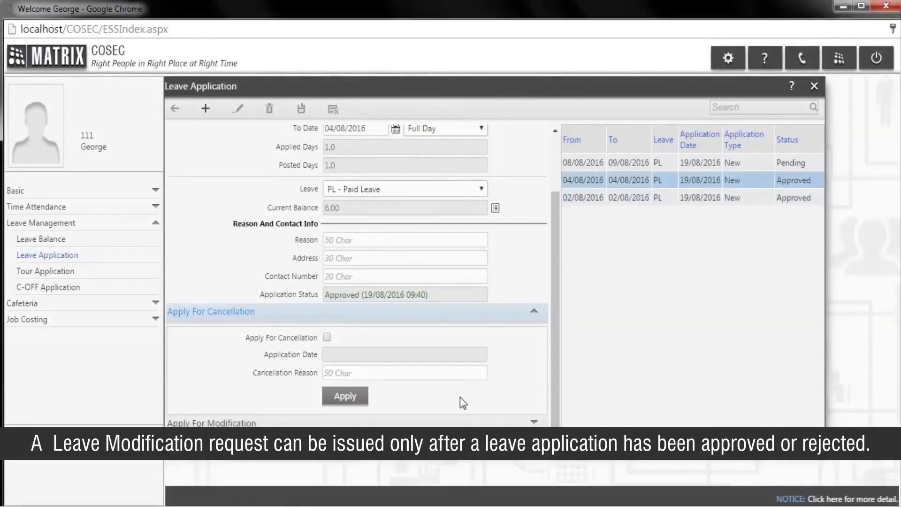
{"action": "left_click", "coordinate": [450, 423]}
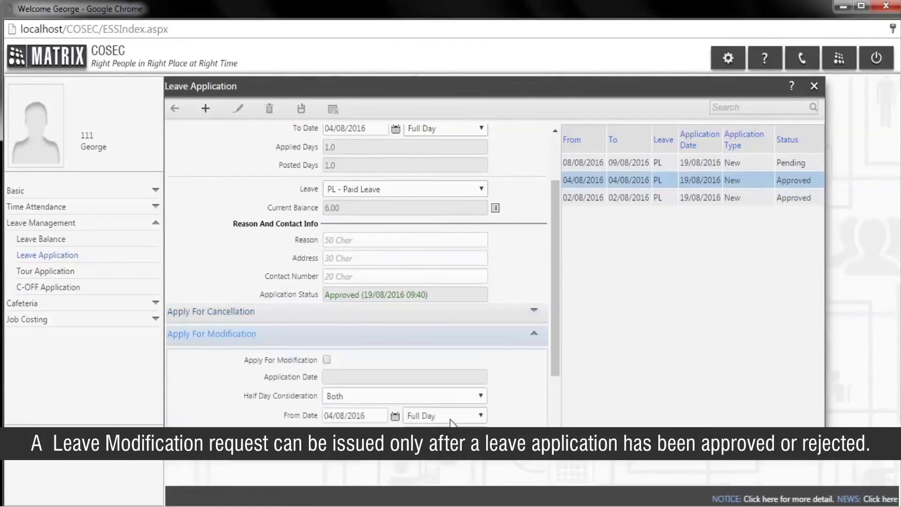
{"action": "scroll", "coordinate": [450, 422], "scroll_direction": "down", "scroll_amount": 2}
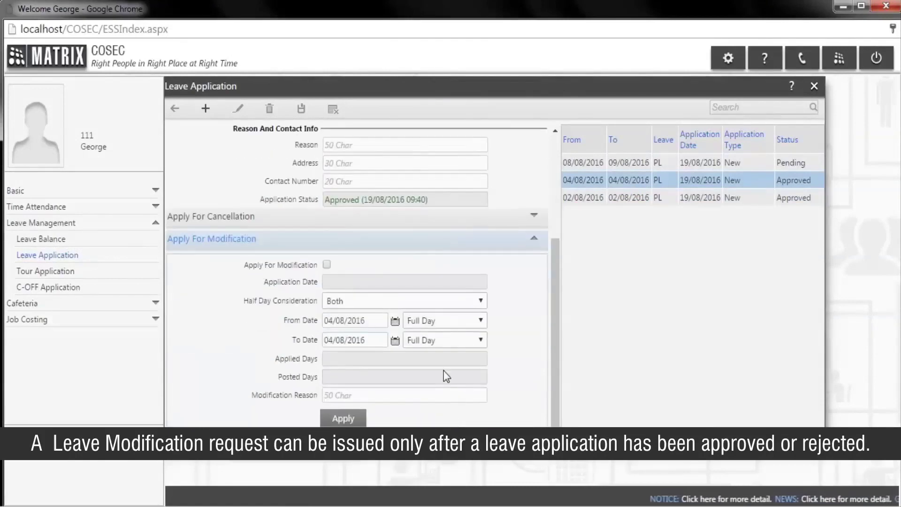
{"action": "left_click", "coordinate": [328, 266]}
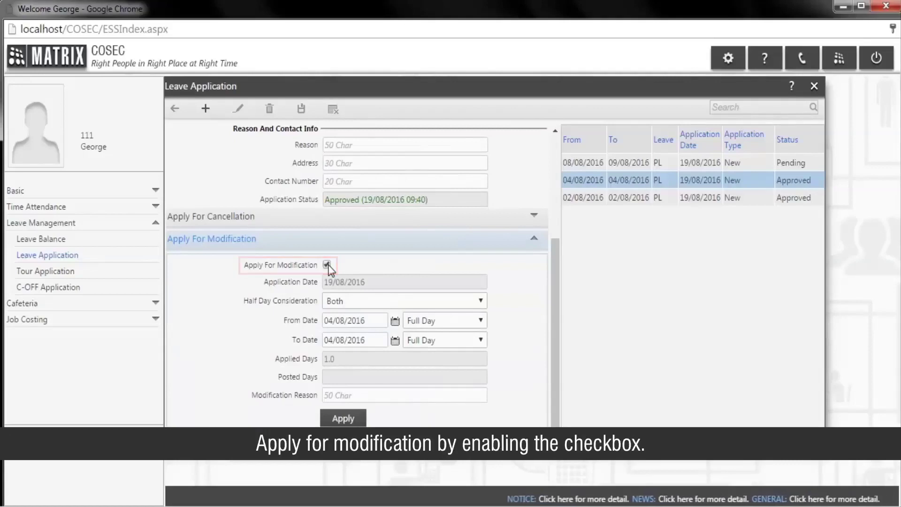
{"action": "left_click", "coordinate": [469, 304]}
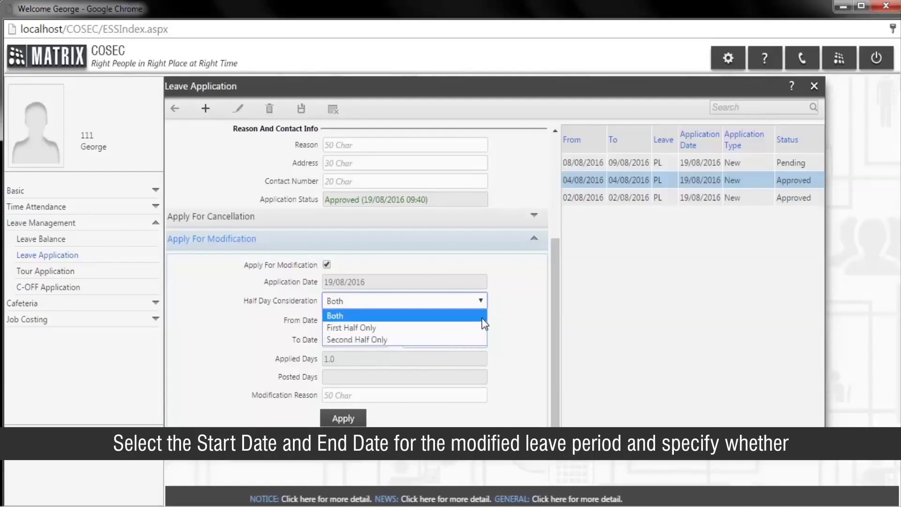
{"action": "left_click", "coordinate": [422, 315]}
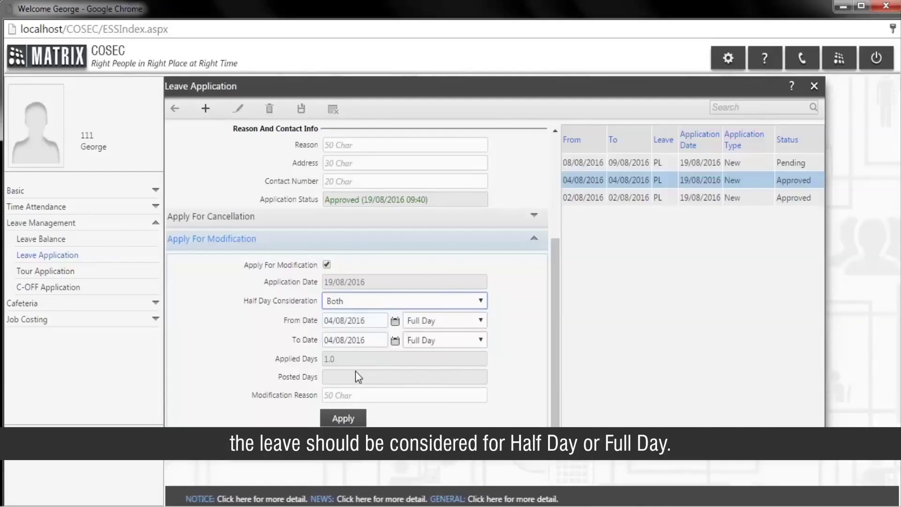
- Set the modified From and To dates both to 05/08/2016
{"action": "left_click", "coordinate": [352, 396]}
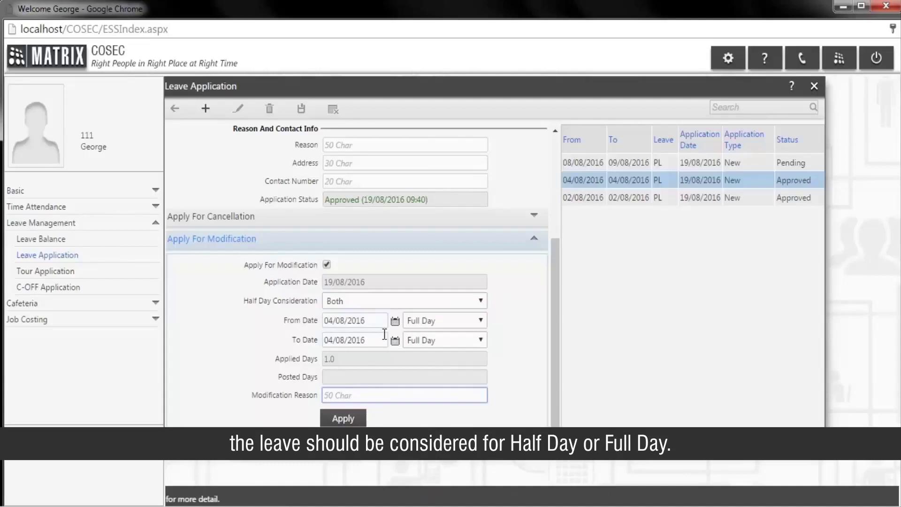
{"action": "left_click", "coordinate": [395, 322]}
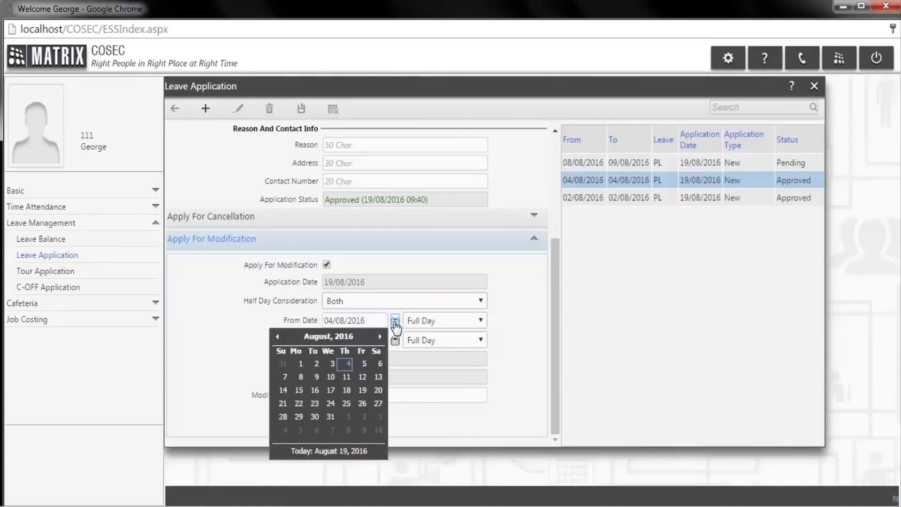
{"action": "left_click", "coordinate": [365, 364]}
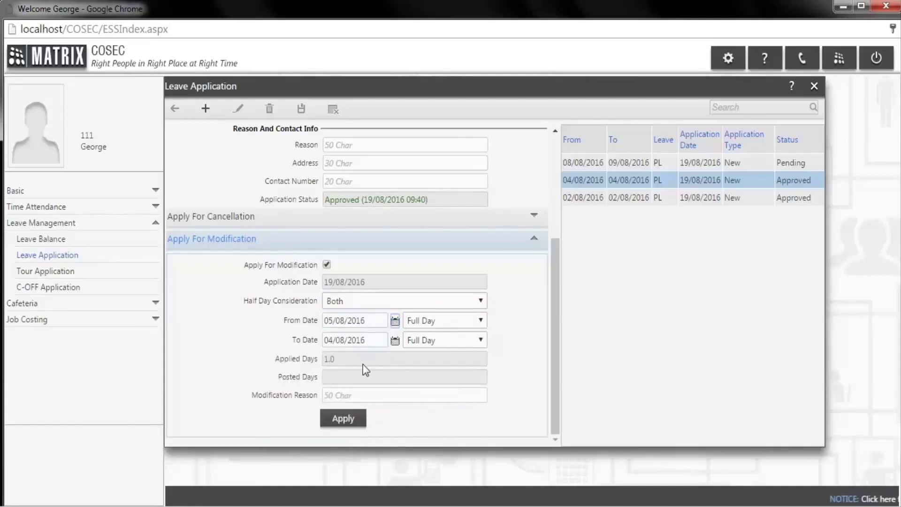
{"action": "scroll", "coordinate": [386, 354], "scroll_direction": "up", "scroll_amount": 2}
{"action": "scroll", "coordinate": [386, 357], "scroll_direction": "down", "scroll_amount": 2}
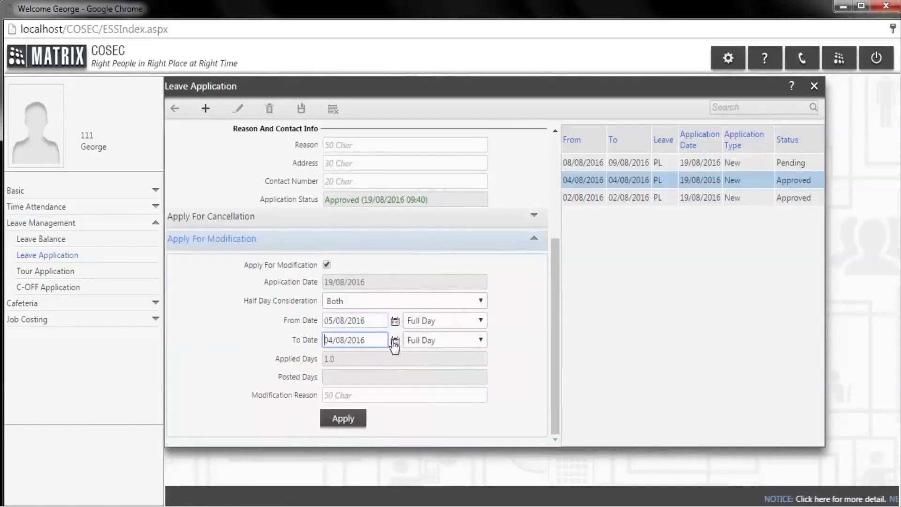
{"action": "left_click", "coordinate": [395, 342]}
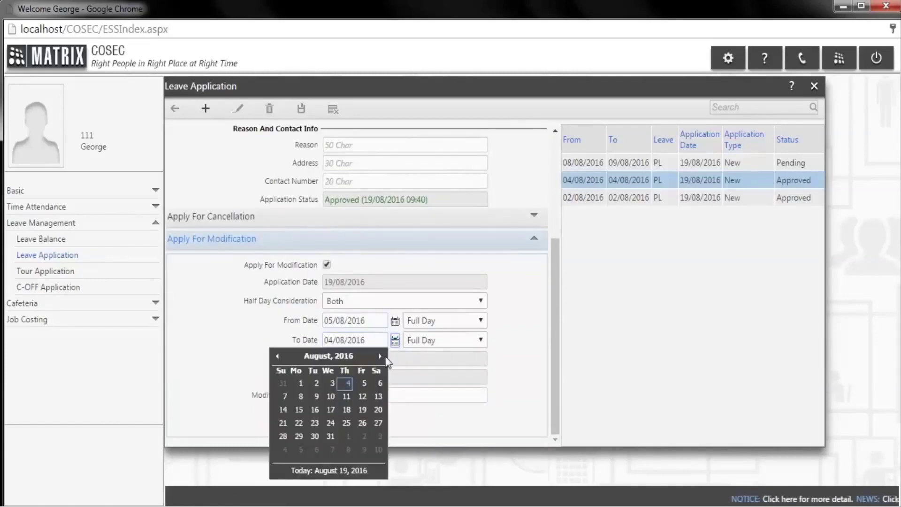
{"action": "left_click", "coordinate": [365, 384]}
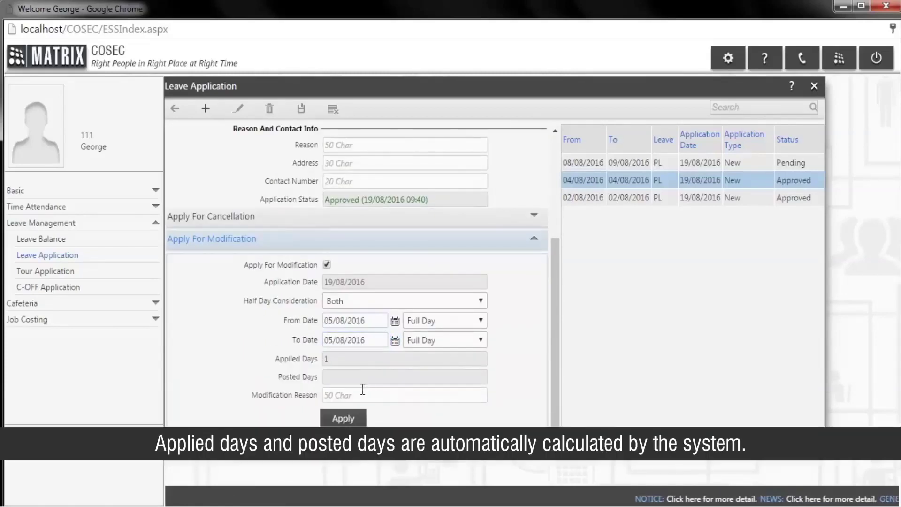
- Give 'out' as the modification reason and apply the request
{"action": "left_click", "coordinate": [355, 398]}
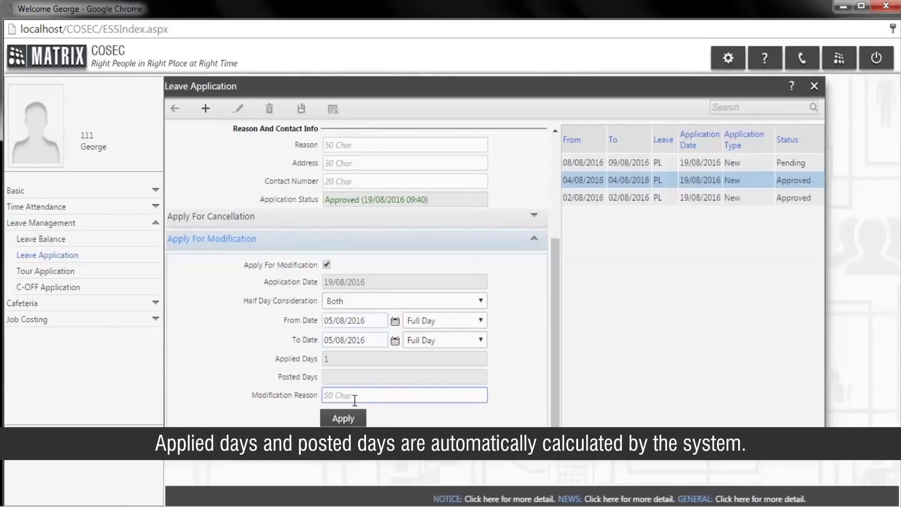
{"action": "type", "text": "out"}
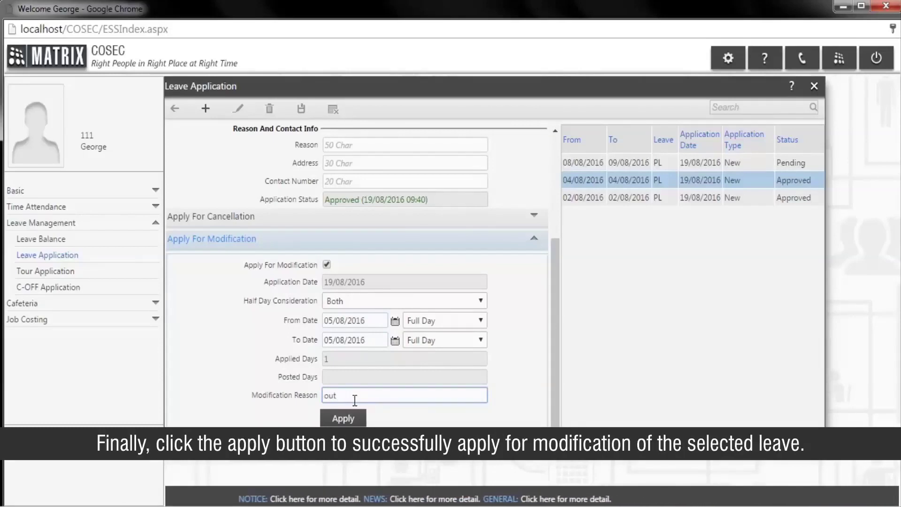
{"action": "type", "text": " o"}
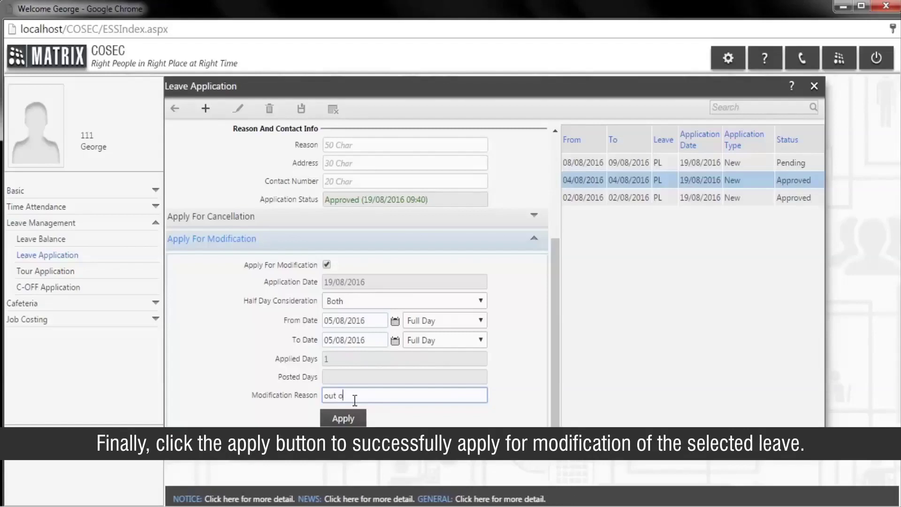
{"action": "key", "text": "BackSpace"}
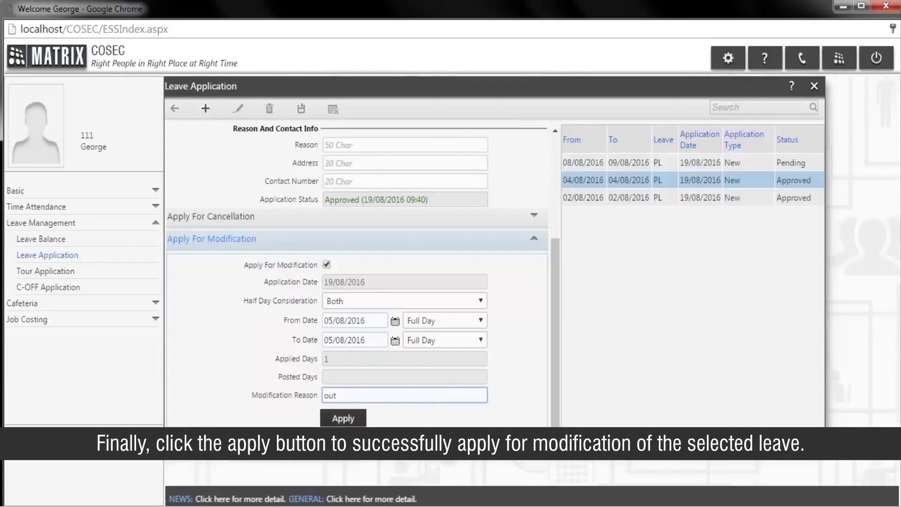
{"action": "left_click", "coordinate": [347, 422]}
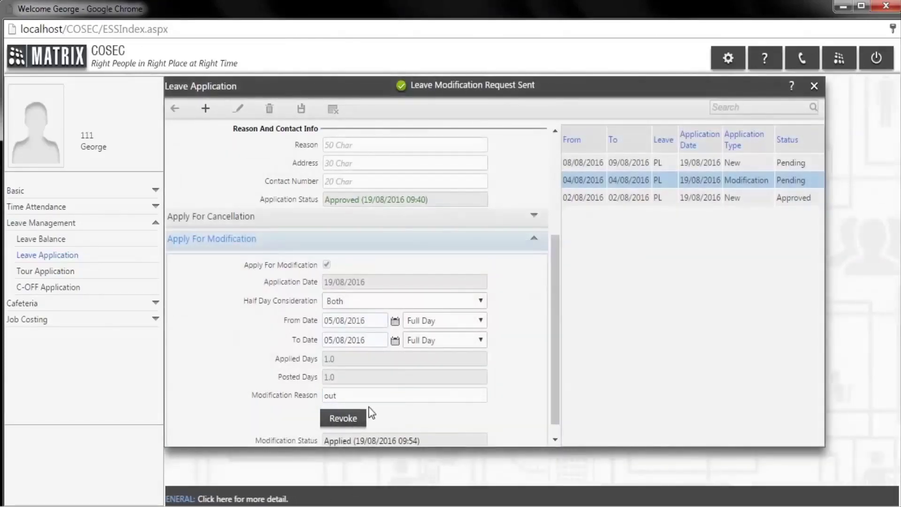
{"action": "scroll", "coordinate": [376, 408], "scroll_direction": "down", "scroll_amount": 1}
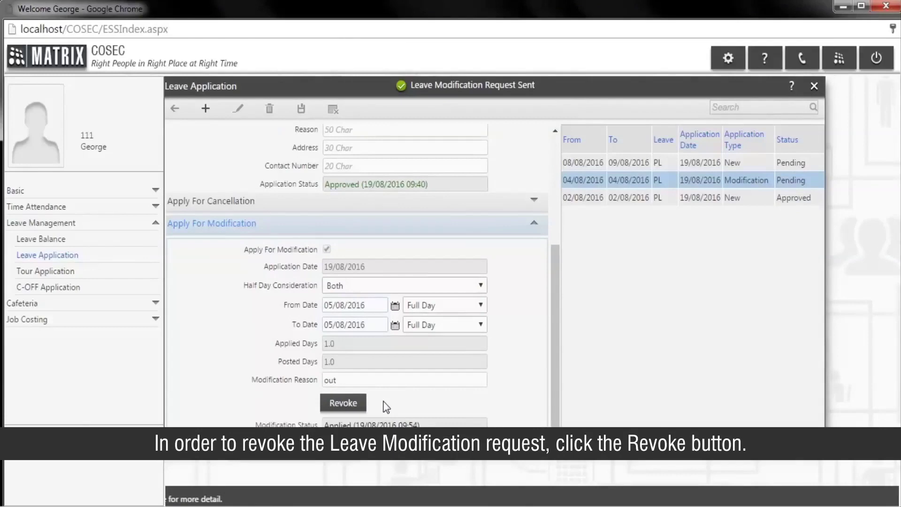